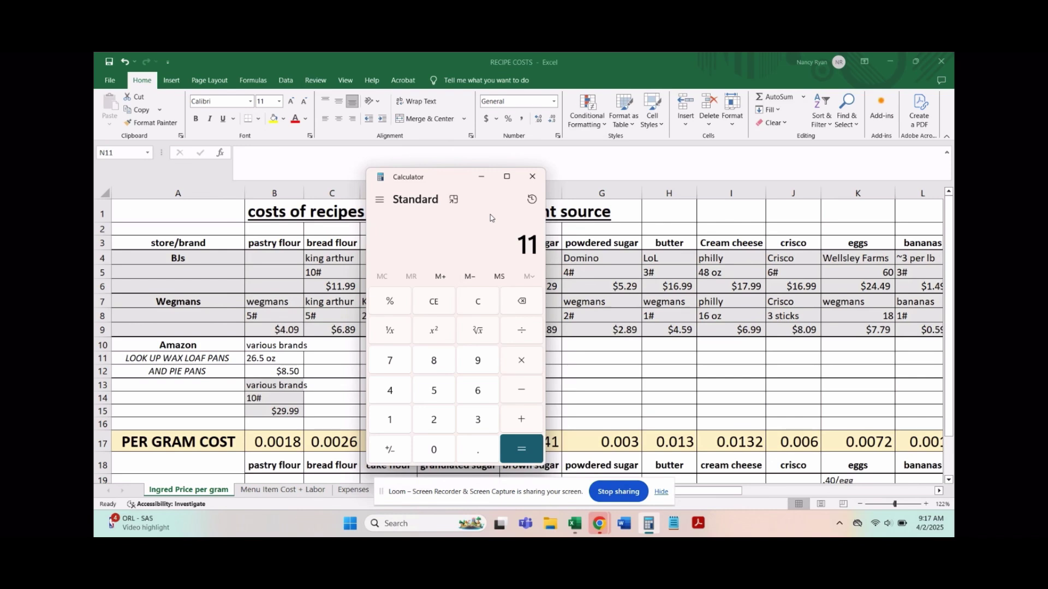
Calculate the BJs bread flour cost per gram by dividing 11.99 by 10 pounds and the result by 454
{"action": "type", "text": ".99"}
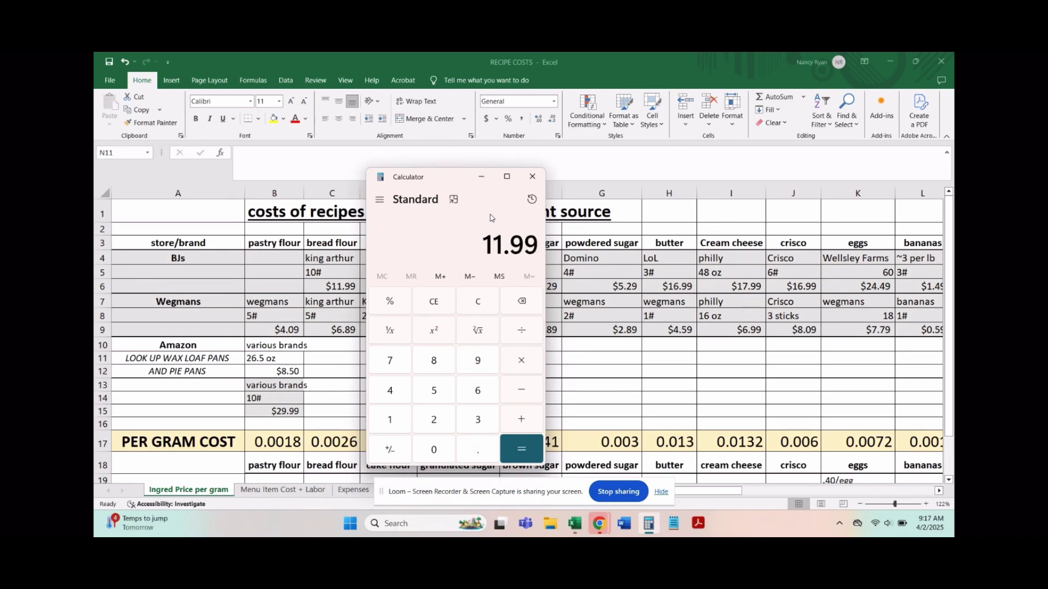
{"action": "key", "text": "slash"}
{"action": "type", "text": "10"}
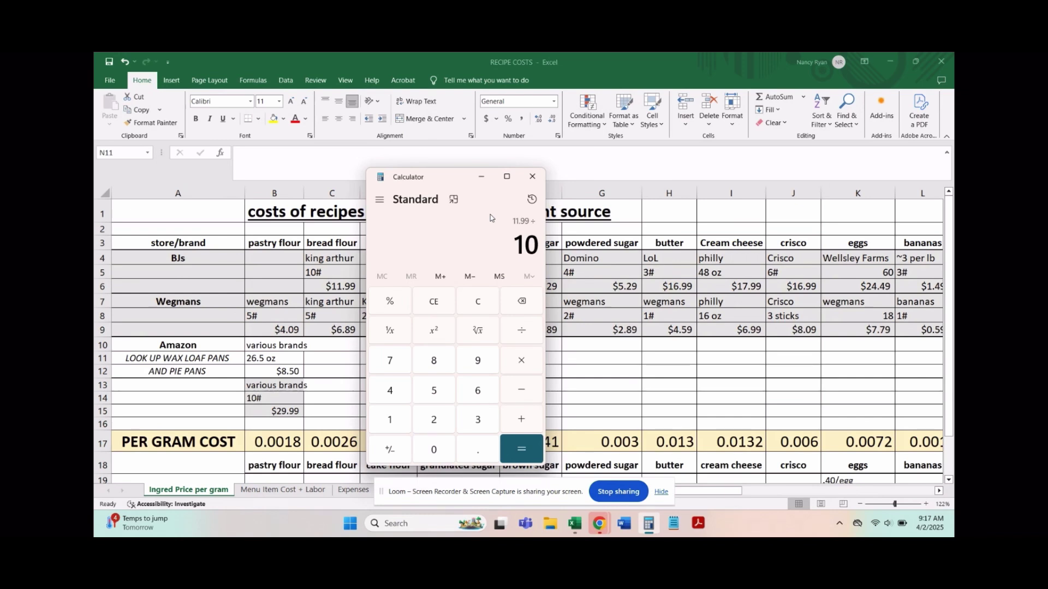
{"action": "key", "text": "Return"}
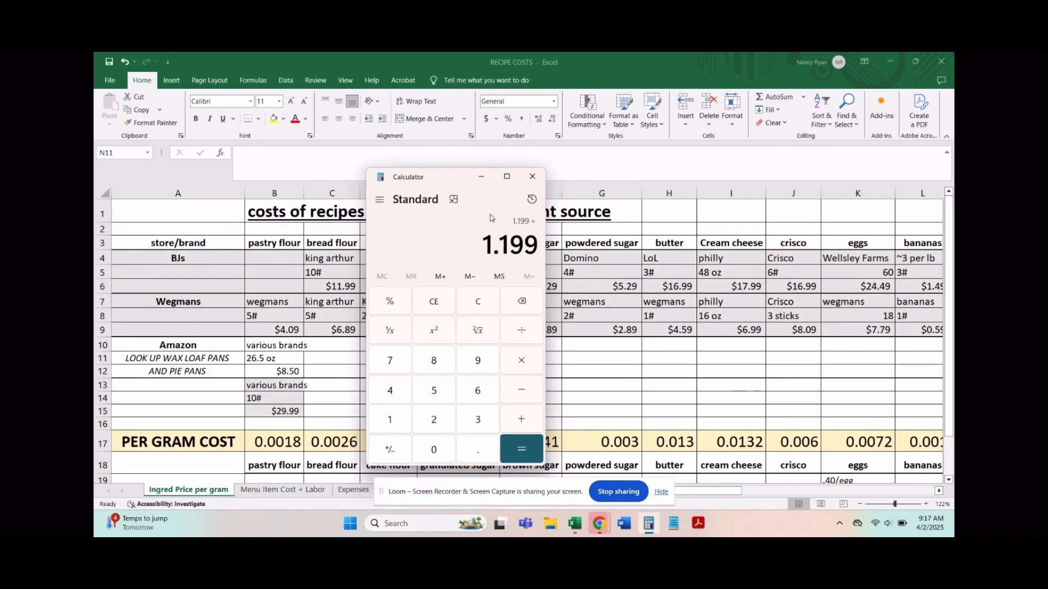
{"action": "type", "text": "454"}
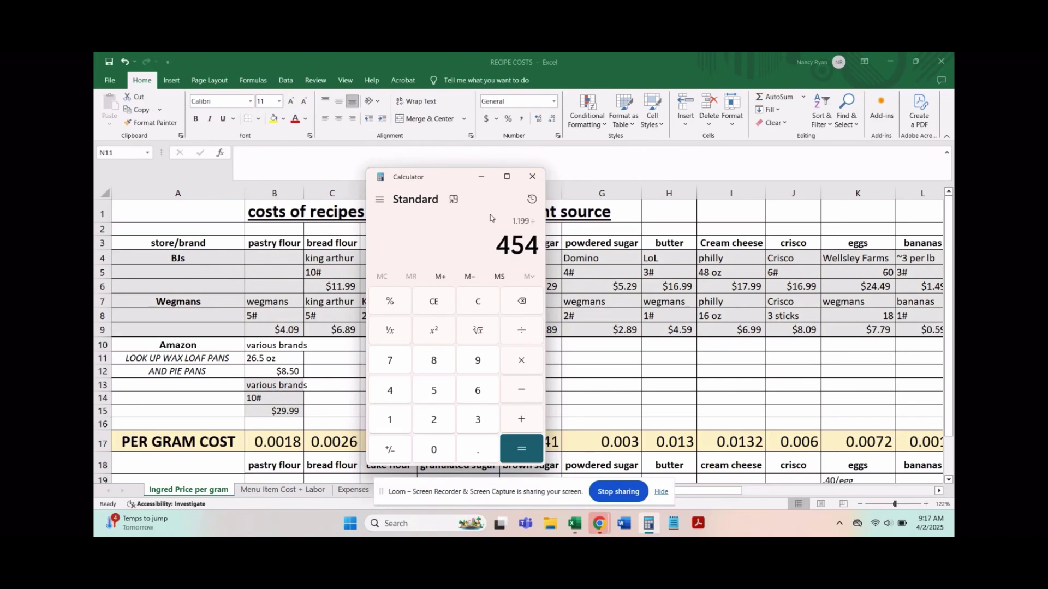
{"action": "key", "text": "Return"}
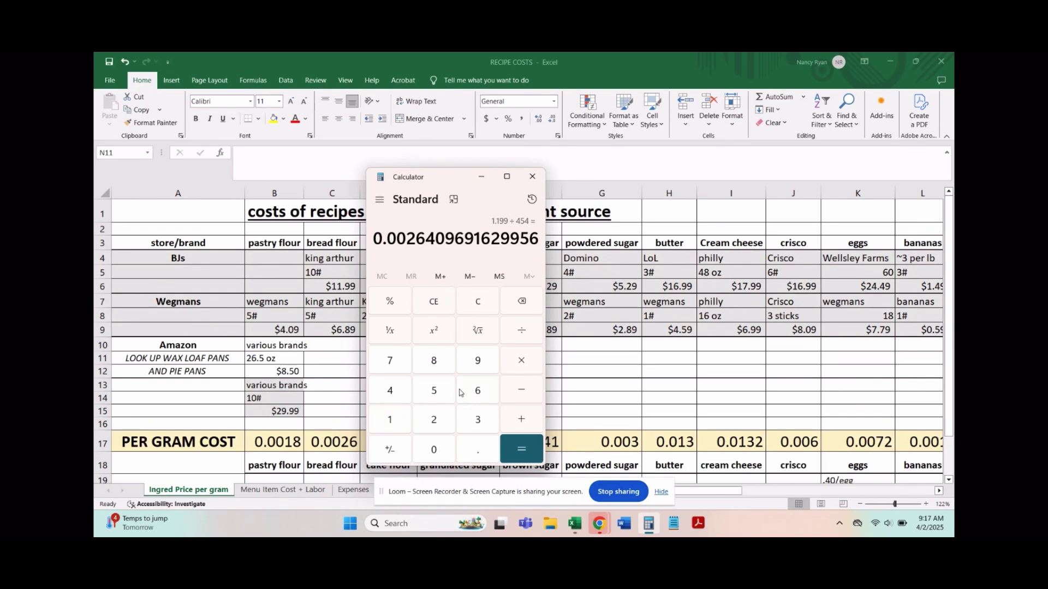
Multiply the bread flour cost per gram by 500 to get the cost of 500 grams
{"action": "left_click", "coordinate": [522, 361]}
{"action": "type", "text": "500"}
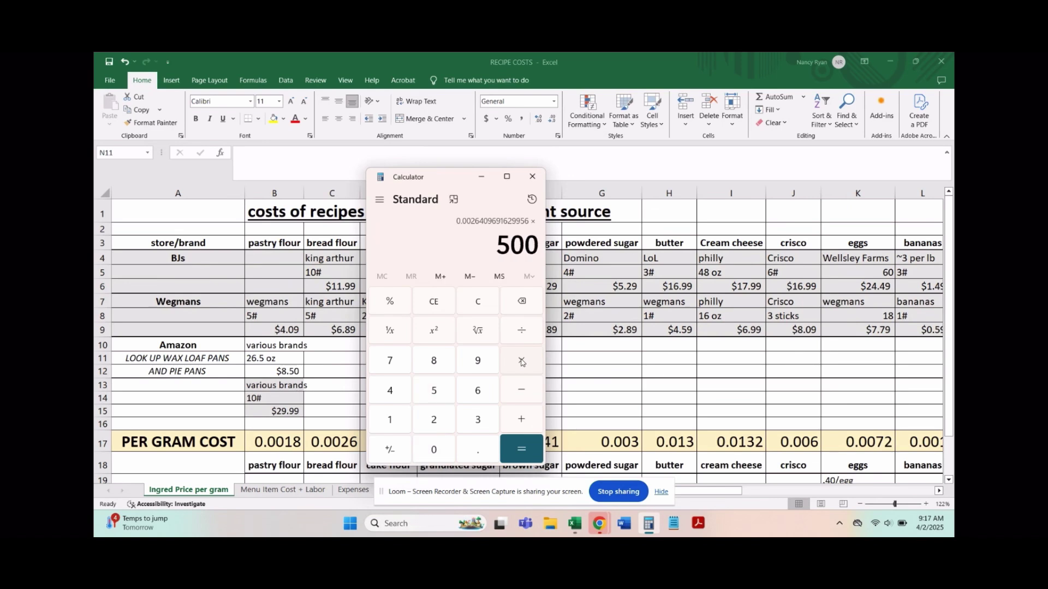
{"action": "key", "text": "Return"}
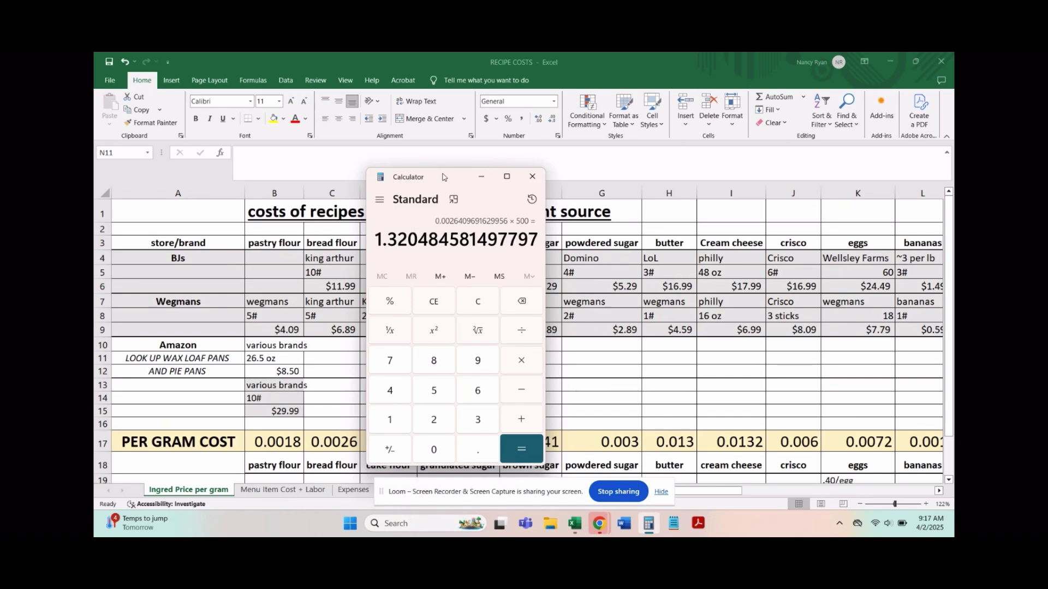
Uncover the ingredient columns and calculate the BJs powdered sugar cost per gram as 5.29 divided by 4, divided by 454
{"action": "left_click_drag", "start_coordinate": [444, 176], "coordinate": [722, 194]}
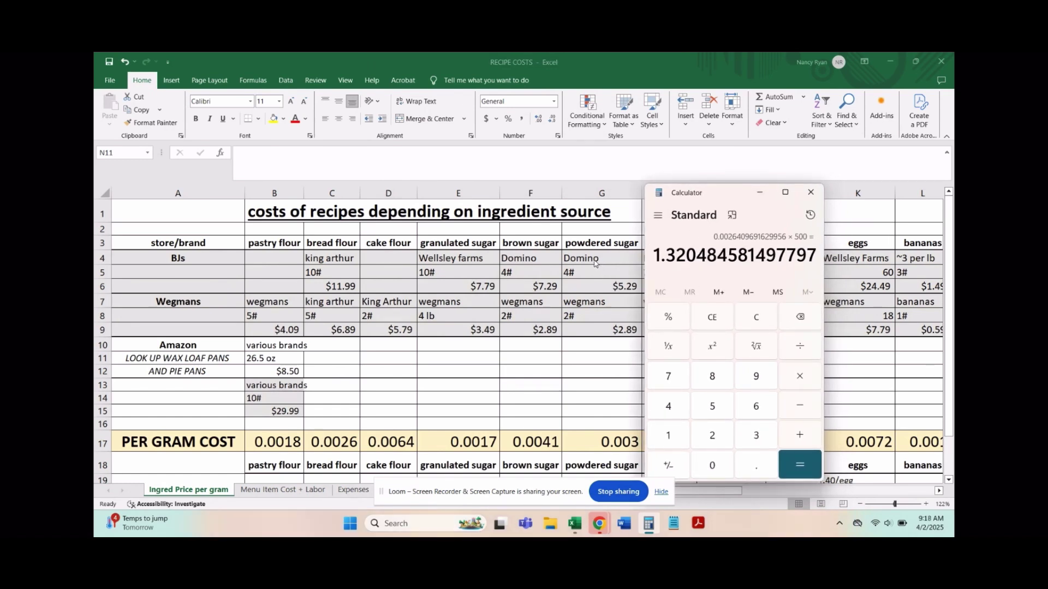
{"action": "left_click", "coordinate": [757, 323]}
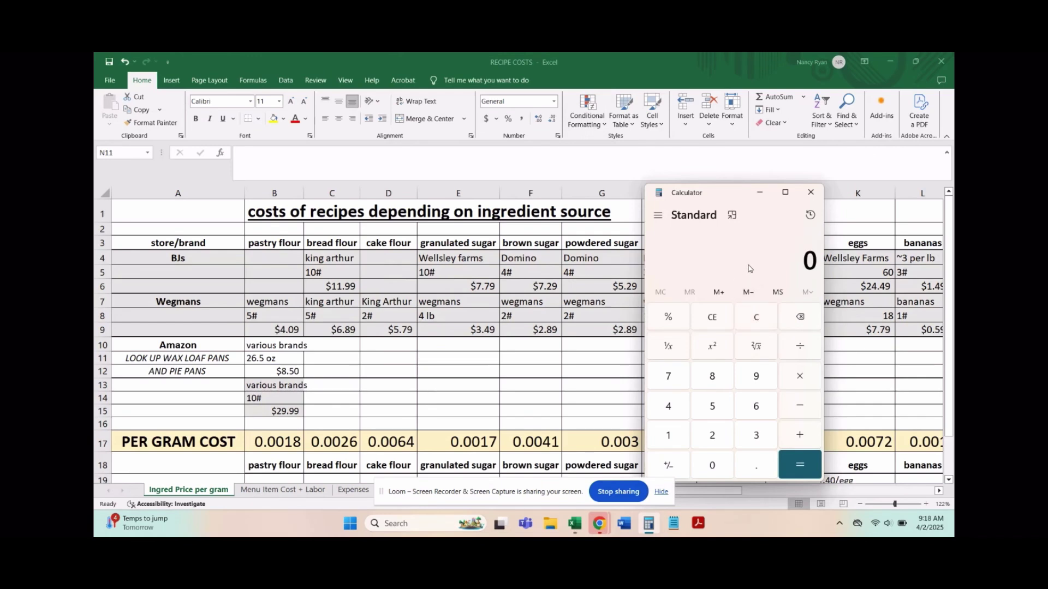
{"action": "type", "text": "5.29"}
{"action": "key", "text": "slash"}
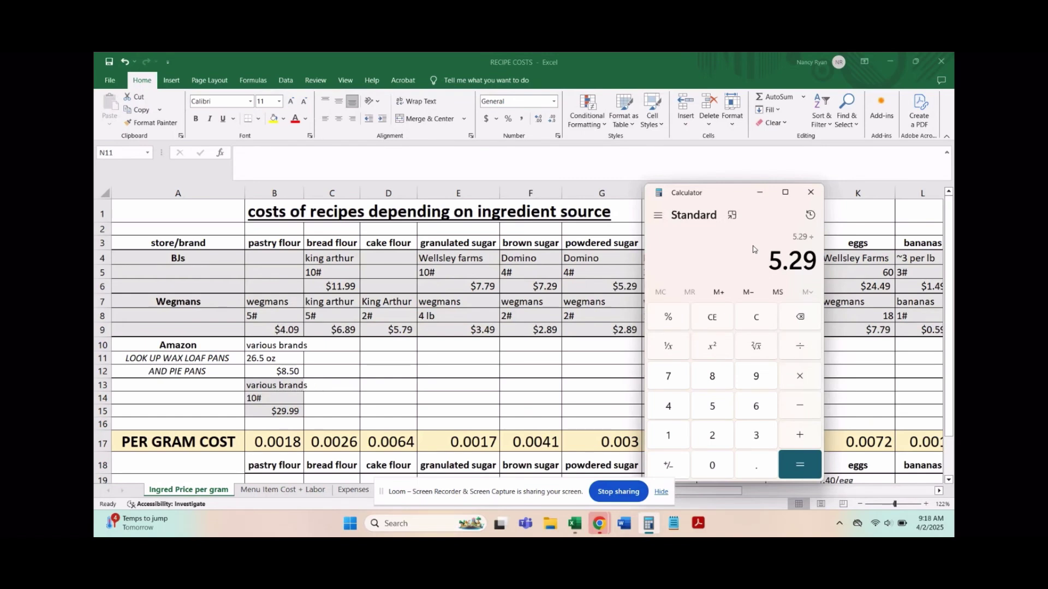
{"action": "type", "text": "4"}
{"action": "key", "text": "Return"}
{"action": "key", "text": "slash"}
{"action": "type", "text": "454"}
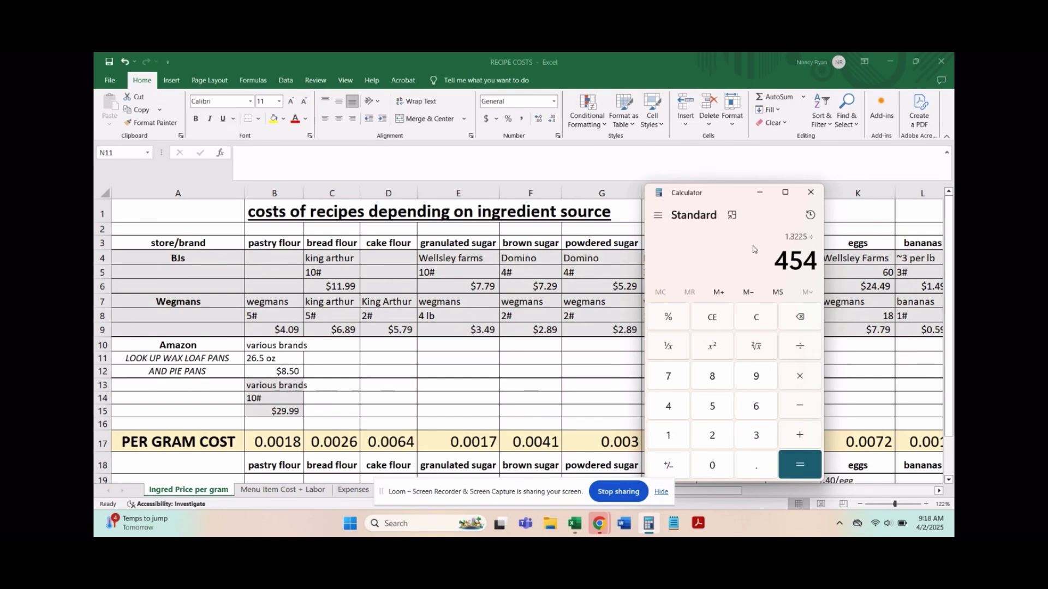
{"action": "key", "text": "Return"}
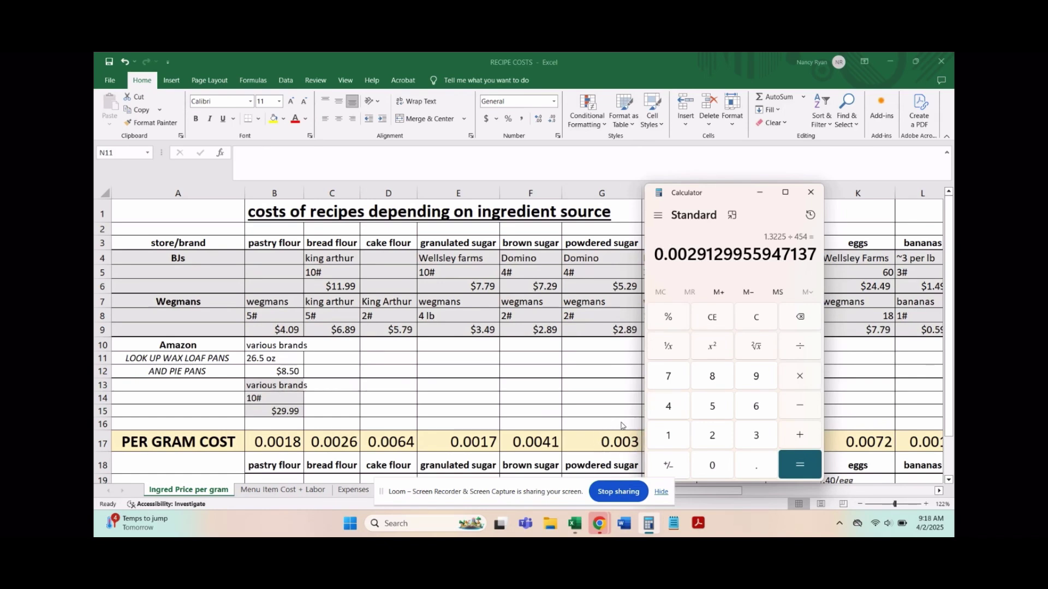
Multiply the powdered sugar cost per gram by 480 and put the calculator away
{"action": "left_click", "coordinate": [797, 377]}
{"action": "type", "text": "480"}
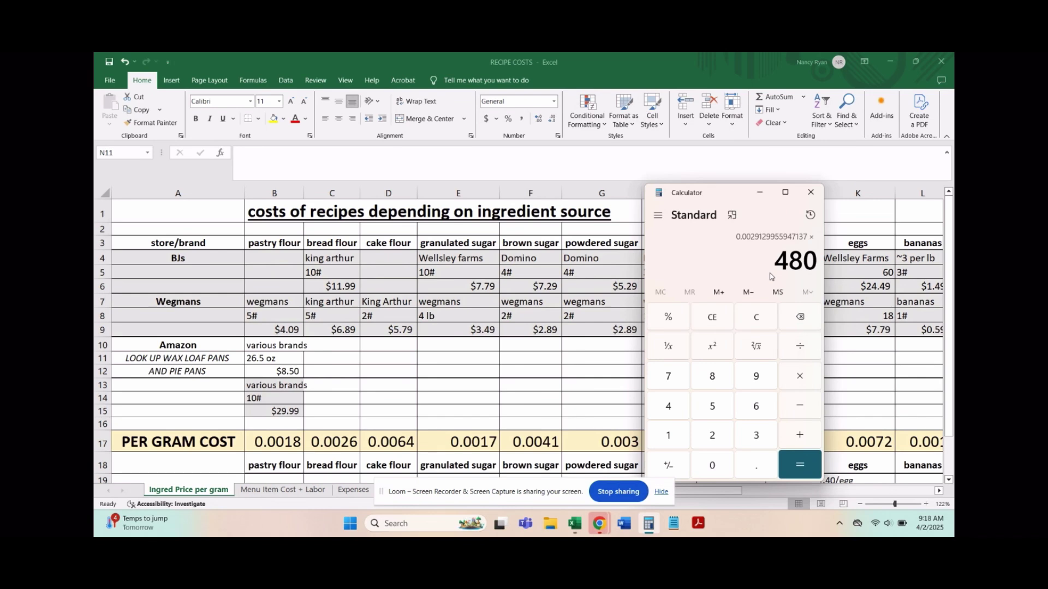
{"action": "key", "text": "Return"}
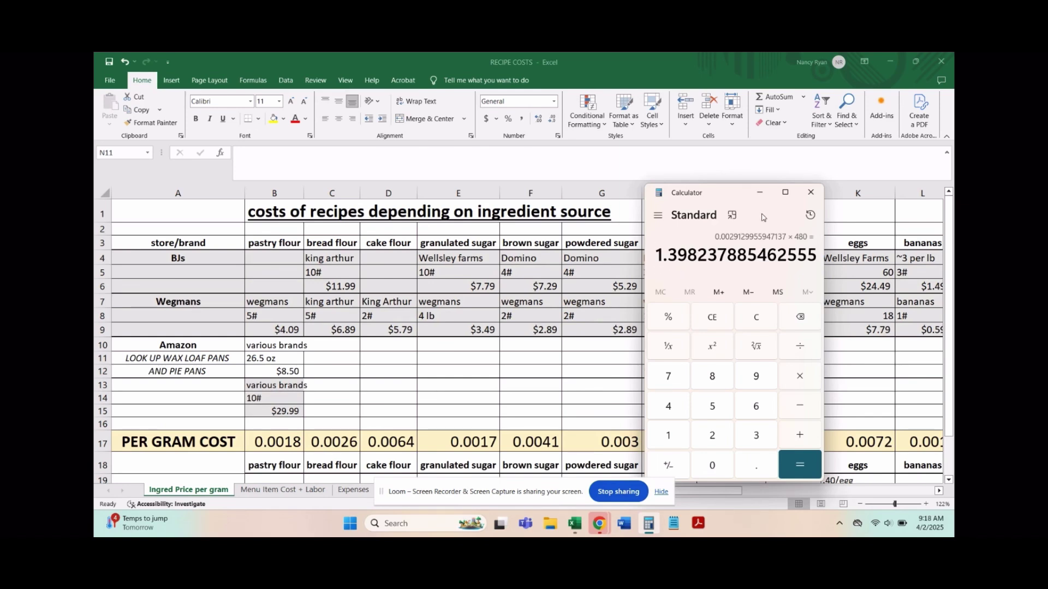
{"action": "left_click", "coordinate": [759, 192]}
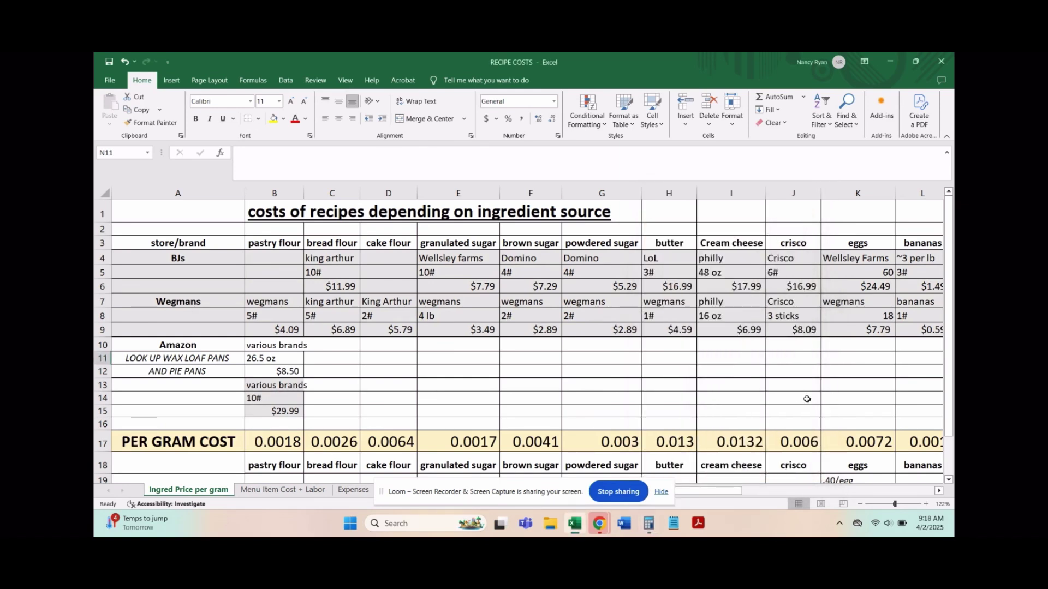
Review the ingredient prices and per-gram costs across the columns up to frozen cherries, and select the frozen cherries heading
{"action": "left_click", "coordinate": [939, 491]}
{"action": "left_click", "coordinate": [939, 491]}
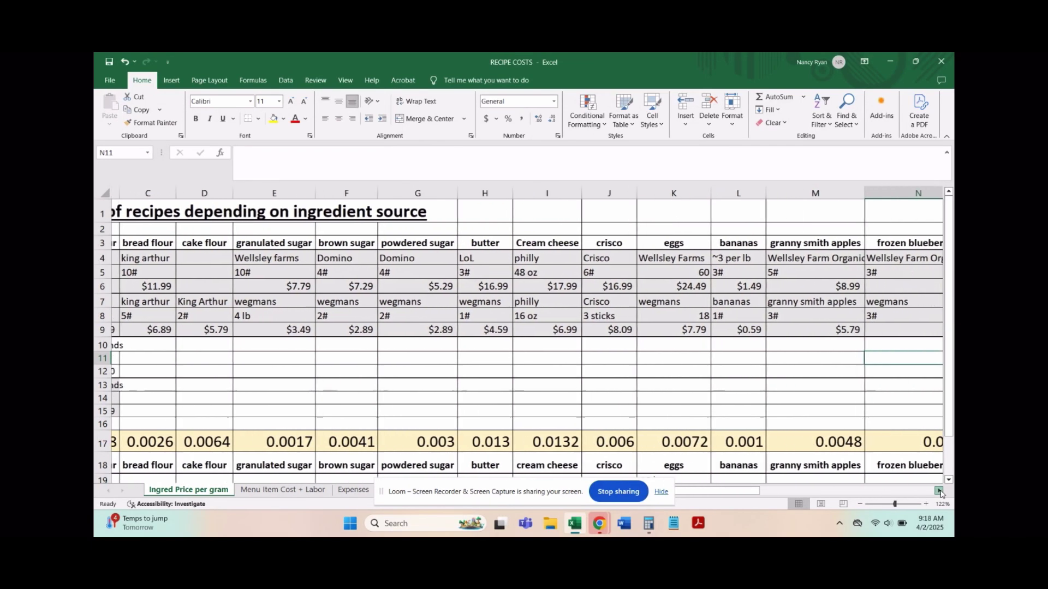
{"action": "left_click", "coordinate": [939, 492]}
{"action": "left_click", "coordinate": [939, 492]}
{"action": "left_click", "coordinate": [939, 492]}
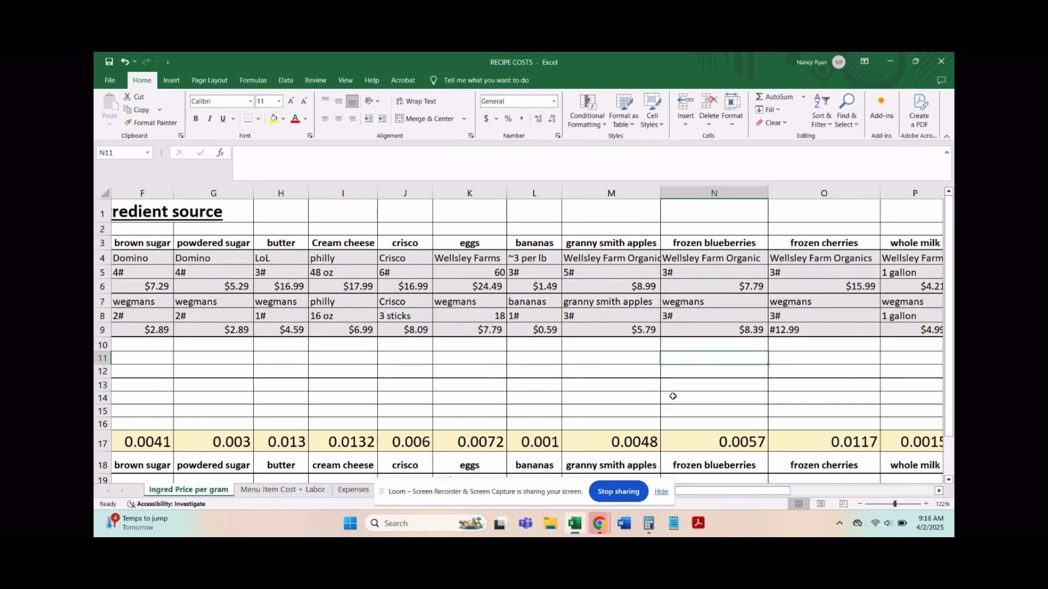
{"action": "left_click", "coordinate": [938, 491]}
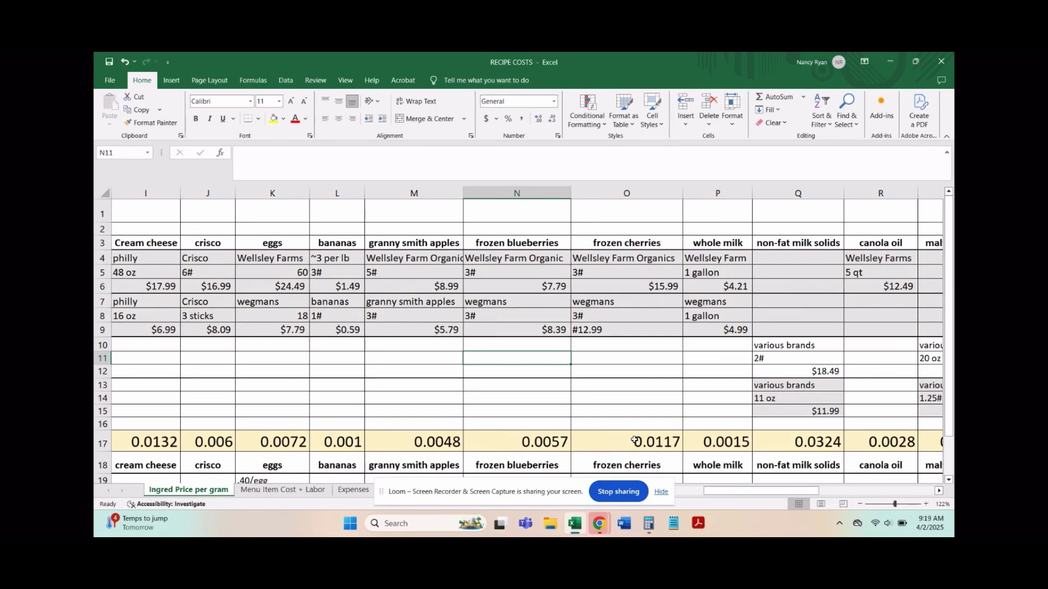
{"action": "right_click", "coordinate": [629, 242]}
{"action": "left_click", "coordinate": [629, 242]}
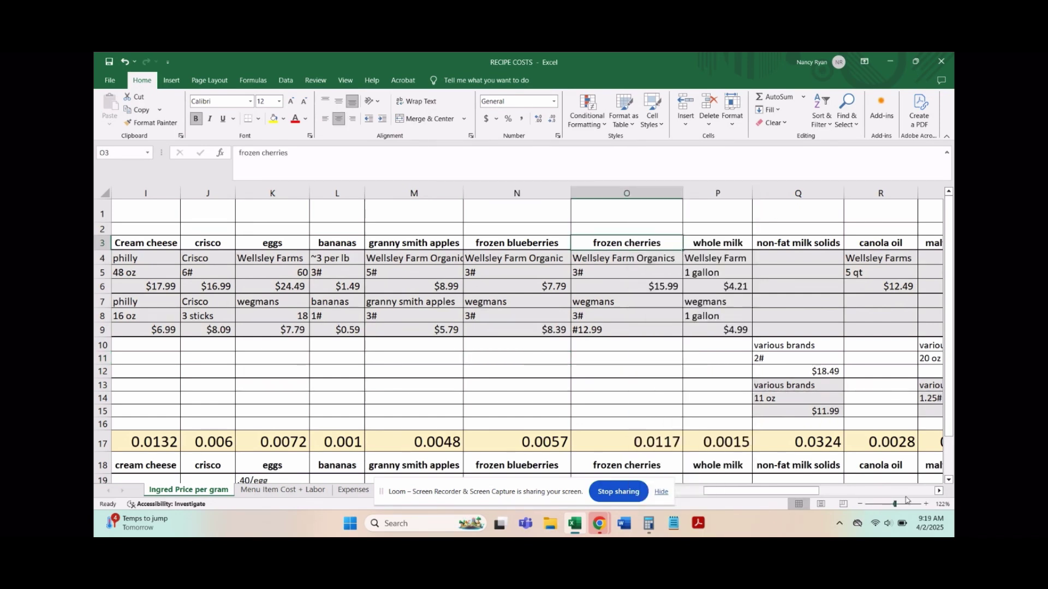
Review the store prices and per-gram costs of the remaining ingredients, from whole milk through the spices
{"action": "left_click", "coordinate": [938, 491]}
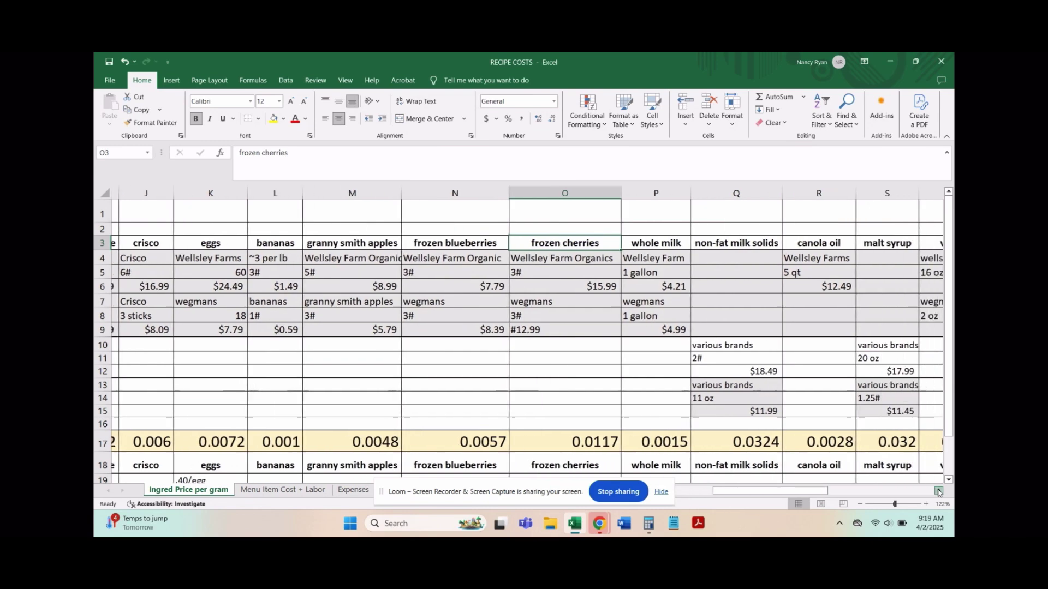
{"action": "left_click", "coordinate": [938, 491]}
{"action": "left_click", "coordinate": [938, 492]}
{"action": "left_click", "coordinate": [938, 491]}
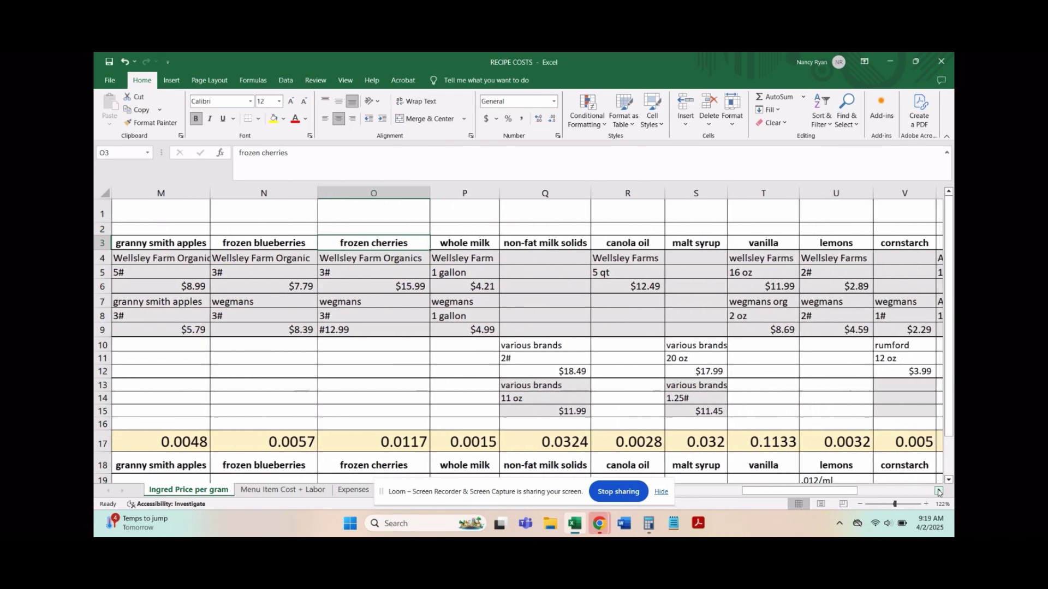
{"action": "left_click", "coordinate": [939, 491]}
{"action": "left_click", "coordinate": [938, 491]}
{"action": "left_click", "coordinate": [938, 491]}
{"action": "left_click", "coordinate": [938, 491]}
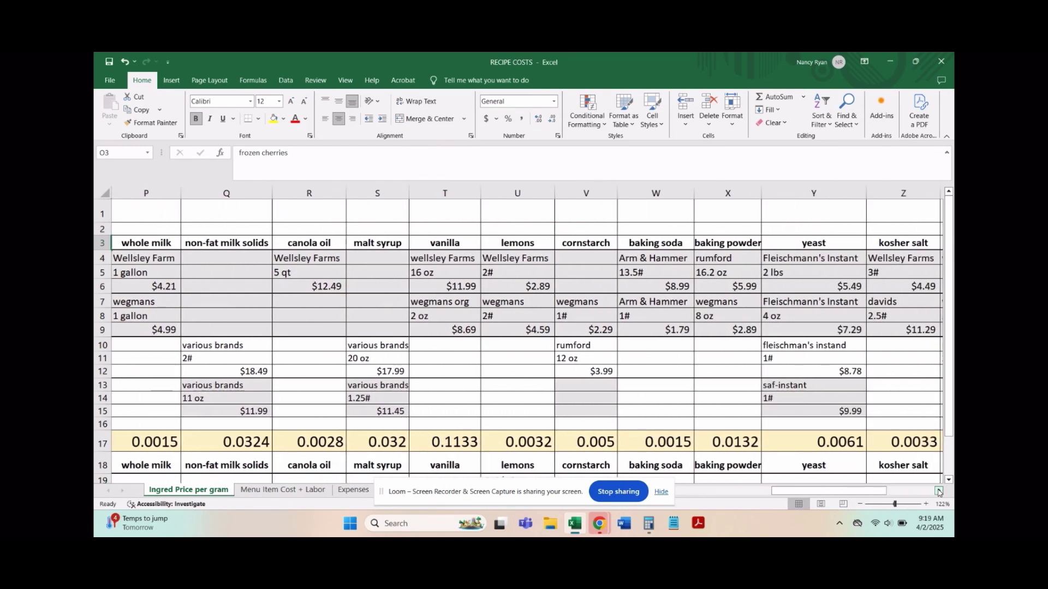
{"action": "left_click", "coordinate": [938, 492]}
{"action": "left_click", "coordinate": [938, 492]}
{"action": "left_click", "coordinate": [938, 492]}
{"action": "left_click", "coordinate": [938, 491]}
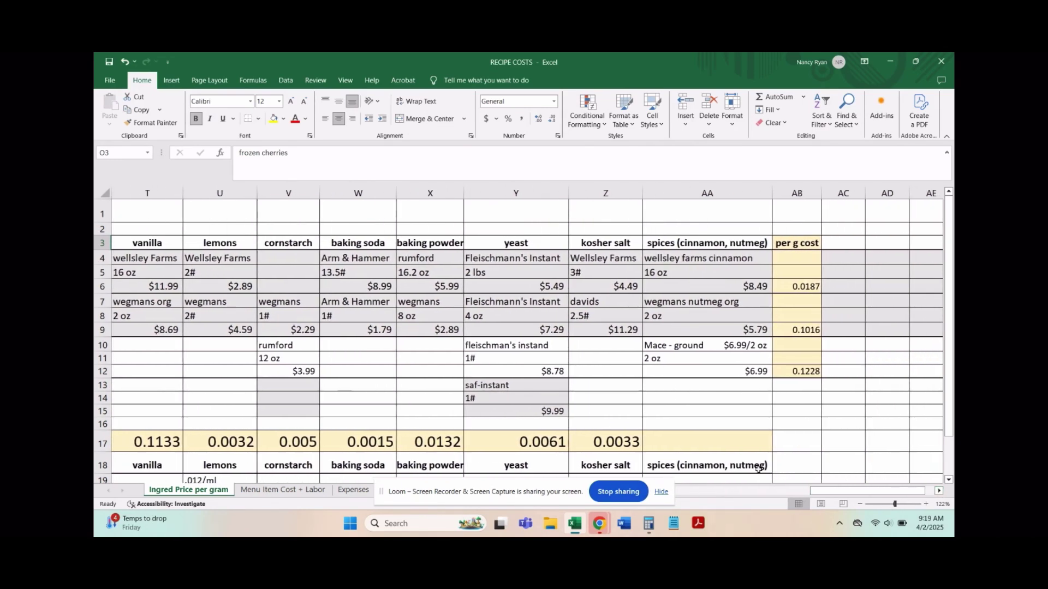
On the Menu Item Cost + Labor sheet, examine the Milk Bread row's costs and the packaging price list below the table
{"action": "left_click", "coordinate": [283, 490]}
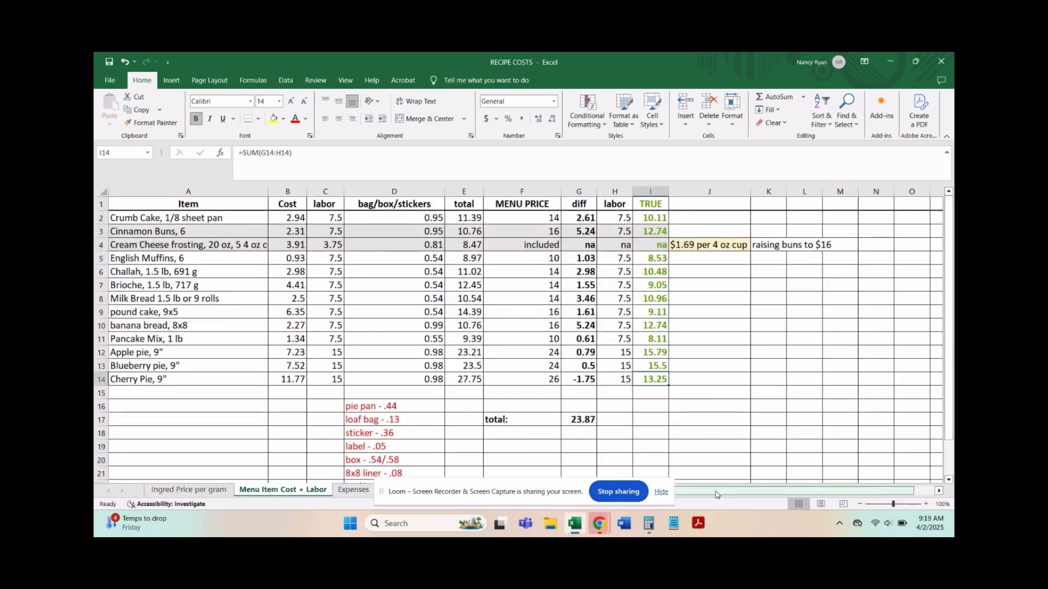
{"action": "right_click", "coordinate": [692, 493]}
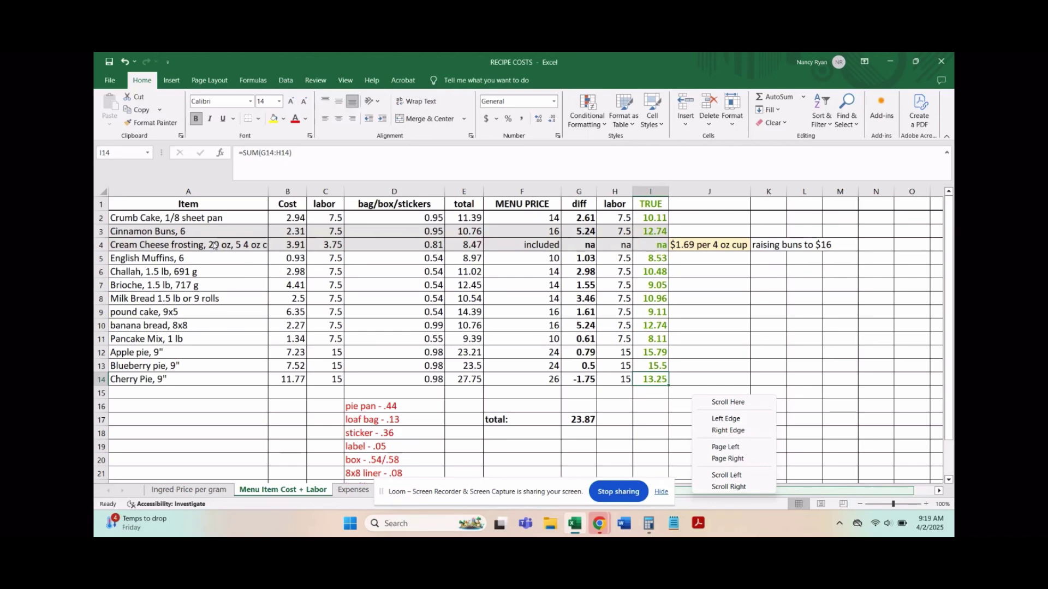
{"action": "left_click", "coordinate": [102, 300]}
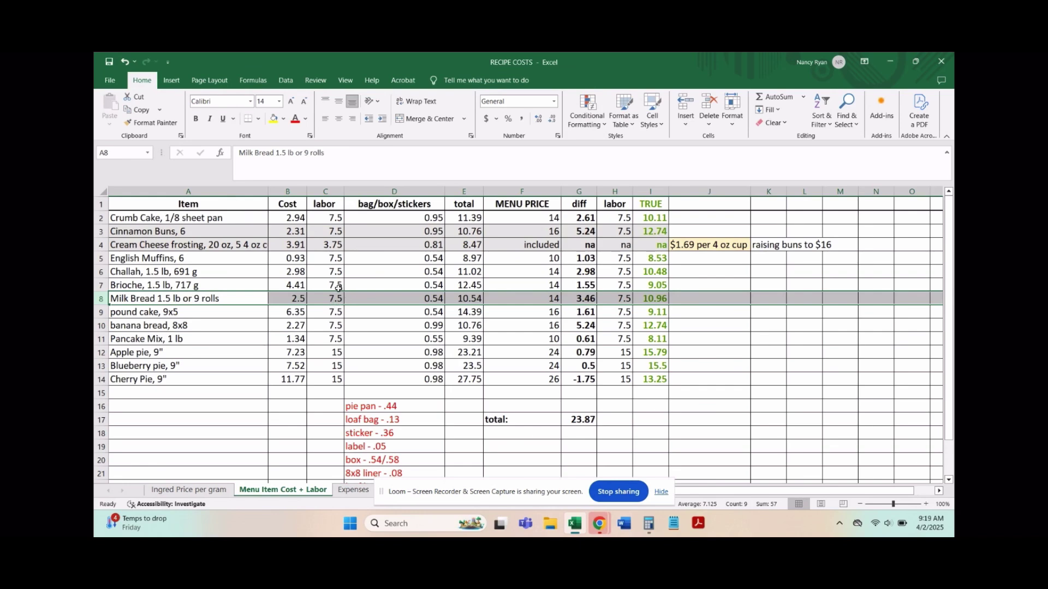
{"action": "left_click", "coordinate": [381, 296]}
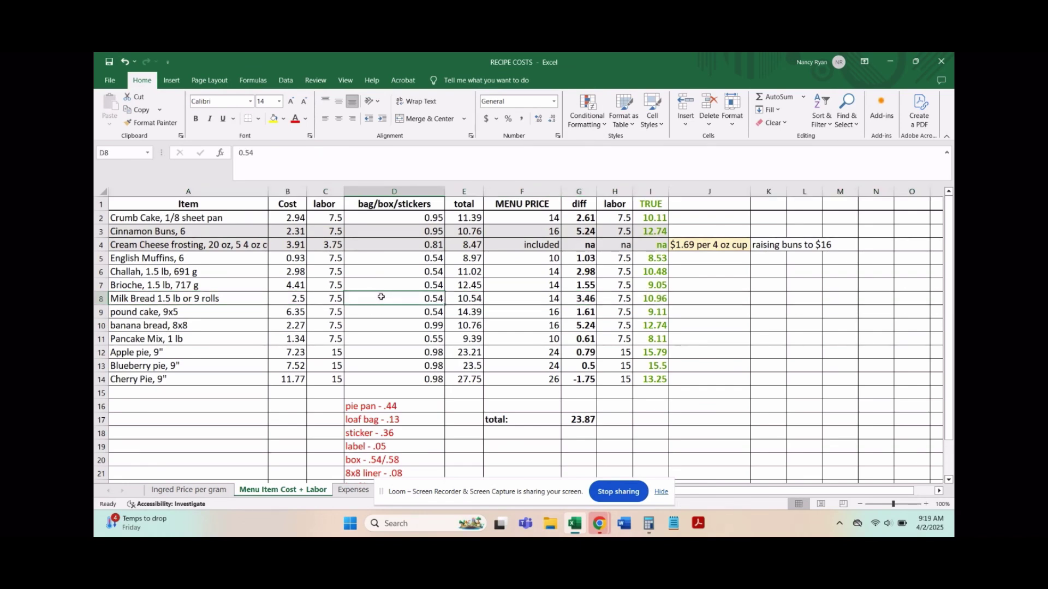
{"action": "scroll", "coordinate": [382, 300], "scroll_direction": "down", "scroll_amount": 2}
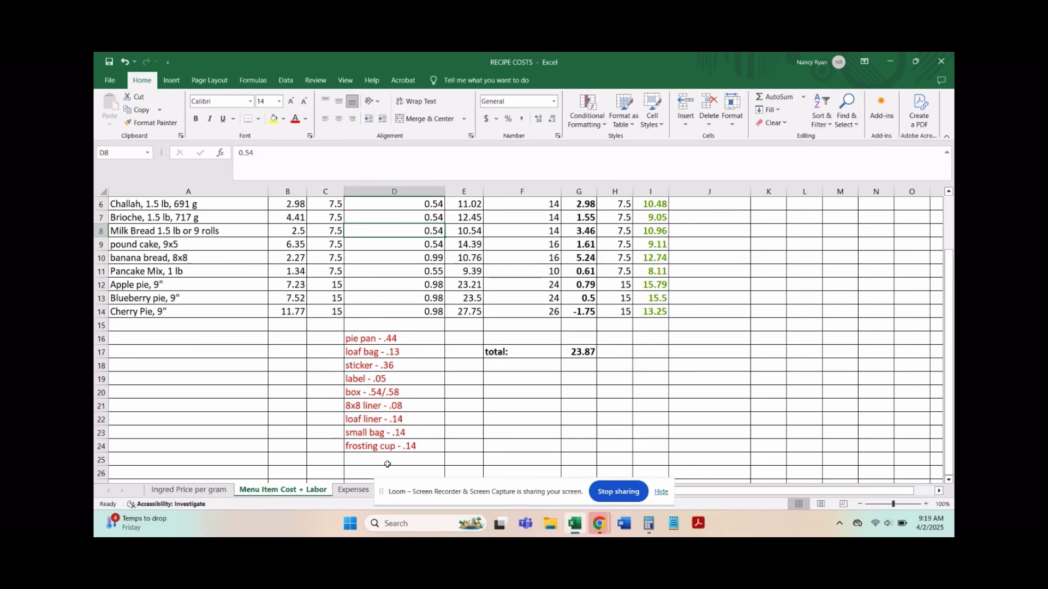
{"action": "scroll", "coordinate": [383, 317], "scroll_direction": "up", "scroll_amount": 2}
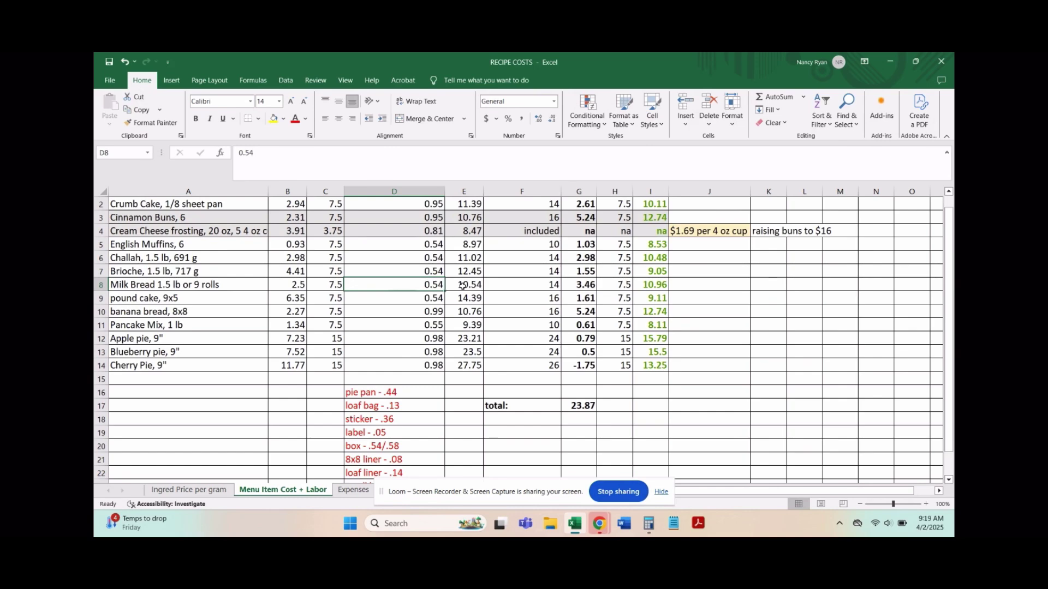
Inspect the Milk Bread row's total, menu price, diff, labor and TRUE cells
{"action": "left_click", "coordinate": [463, 287]}
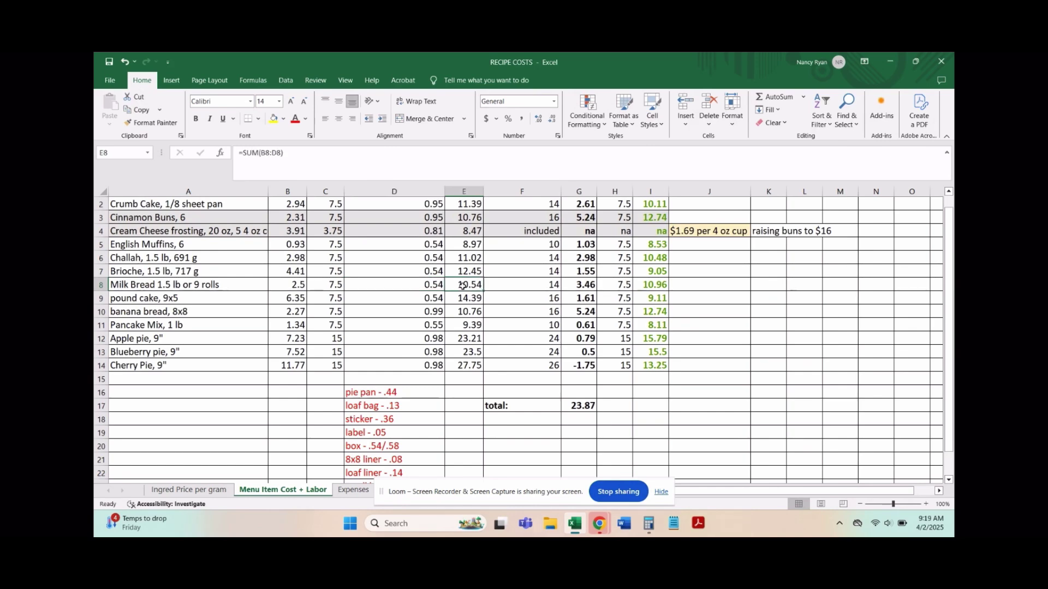
{"action": "scroll", "coordinate": [462, 286], "scroll_direction": "up", "scroll_amount": 1}
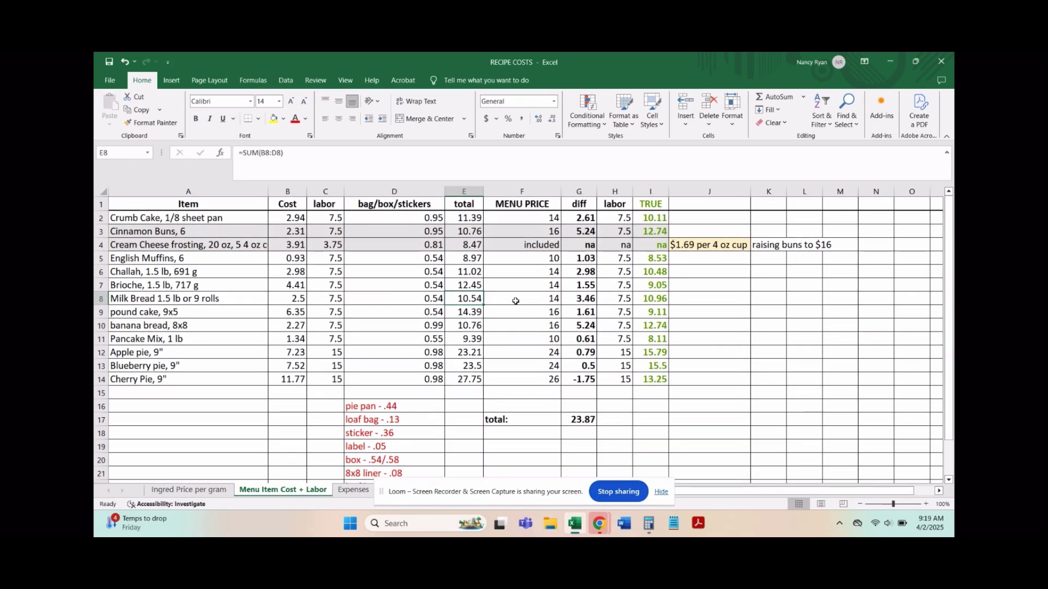
{"action": "left_click", "coordinate": [540, 300]}
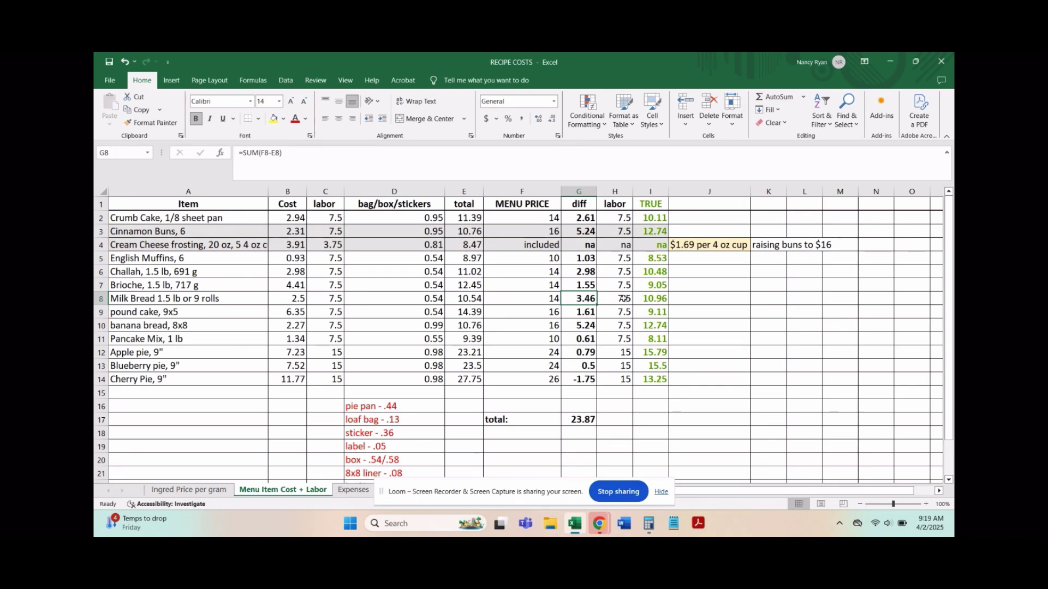
{"action": "left_click", "coordinate": [626, 300]}
{"action": "left_click", "coordinate": [648, 300]}
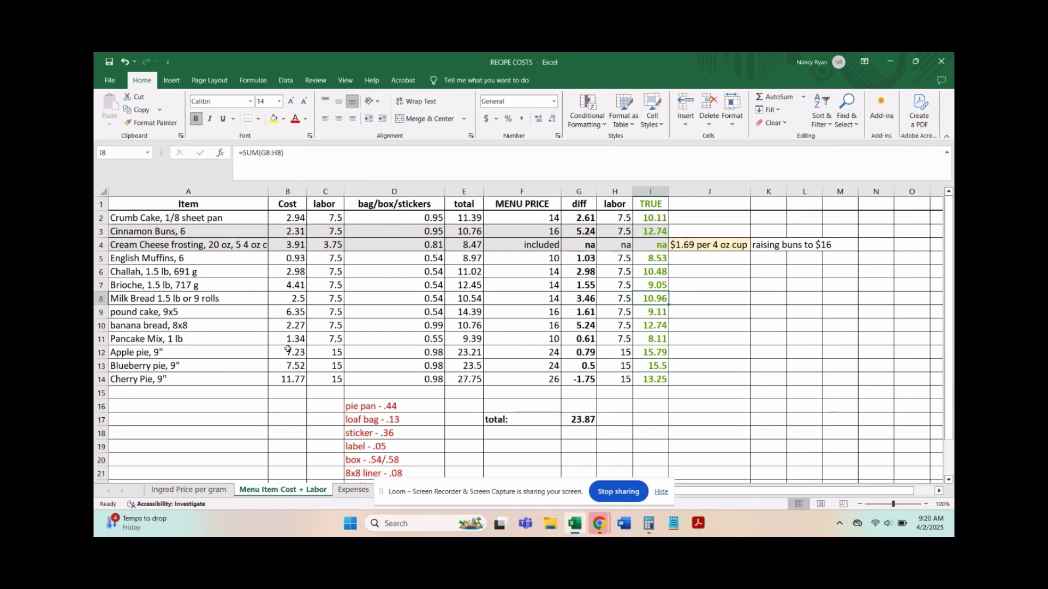
Examine the Cherry Pie row's costs, menu price and profit figures, and clear the row selection
{"action": "left_click", "coordinate": [100, 379]}
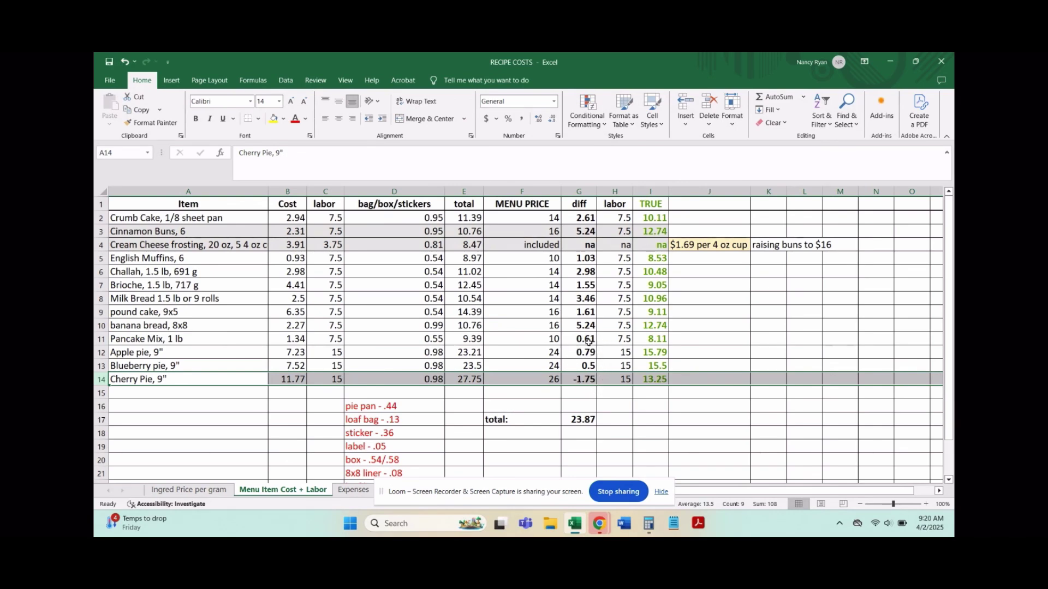
{"action": "right_click", "coordinate": [685, 367]}
{"action": "left_click", "coordinate": [684, 365]}
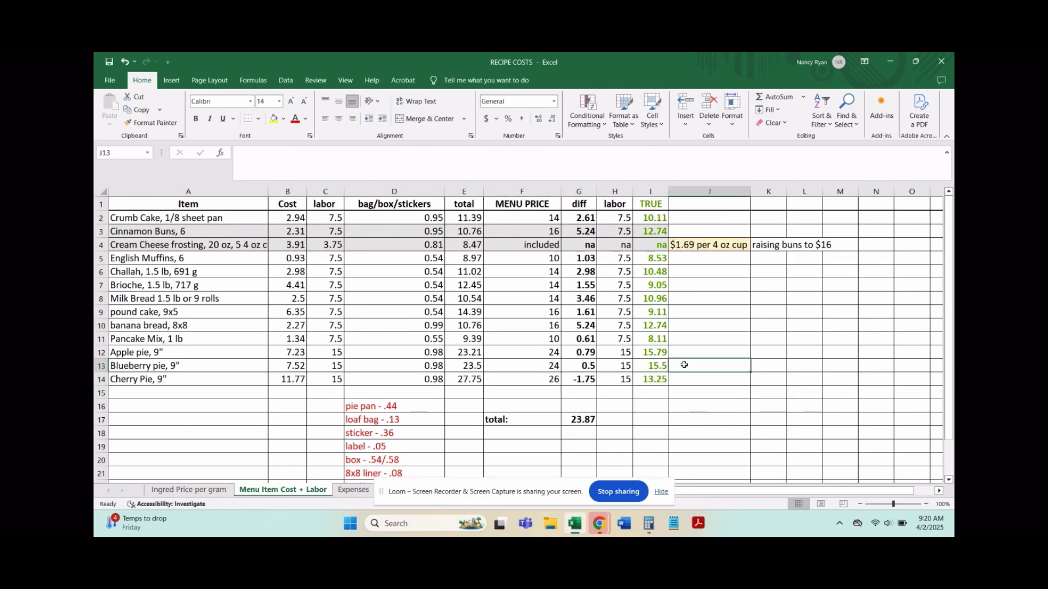
On the Expenses sheet, review the purchase log from its start, examining the Wegmans ingredients row and the Zen Business LLC registration row
{"action": "left_click", "coordinate": [349, 490]}
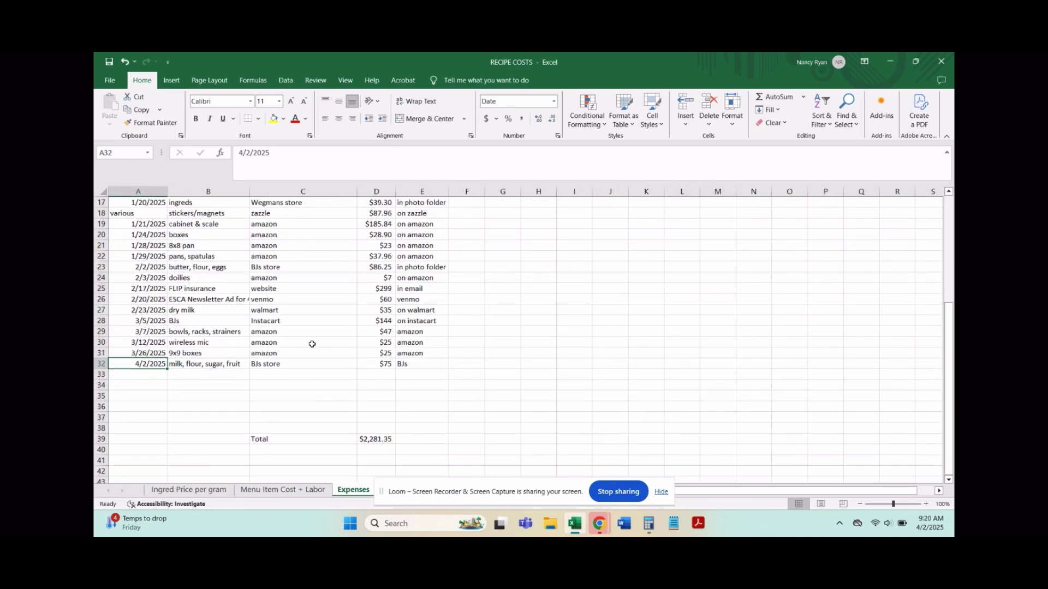
{"action": "scroll", "coordinate": [312, 344], "scroll_direction": "up", "scroll_amount": 5}
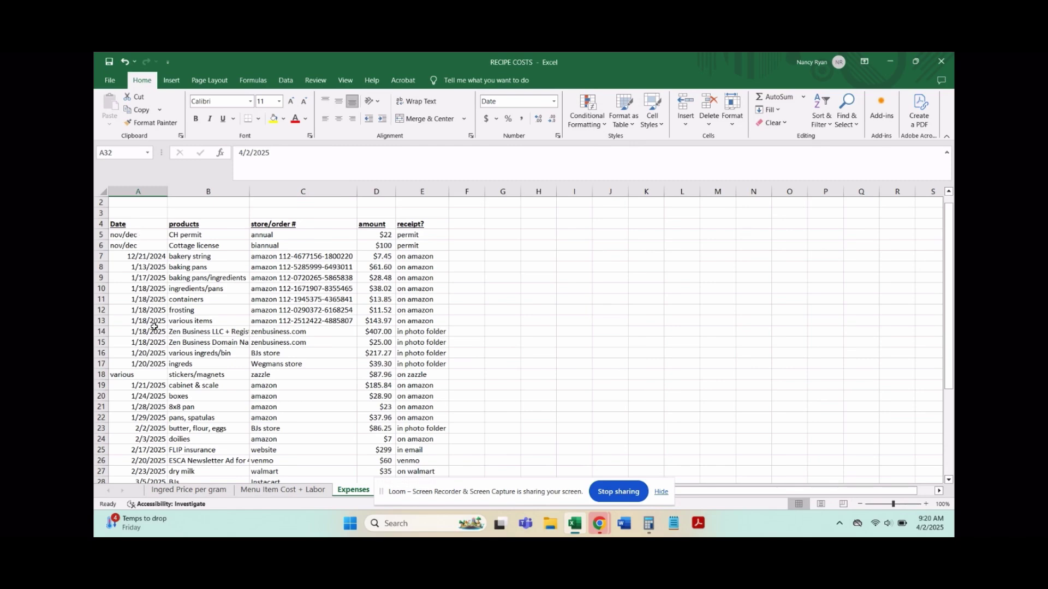
{"action": "scroll", "coordinate": [321, 375], "scroll_direction": "down", "scroll_amount": 1}
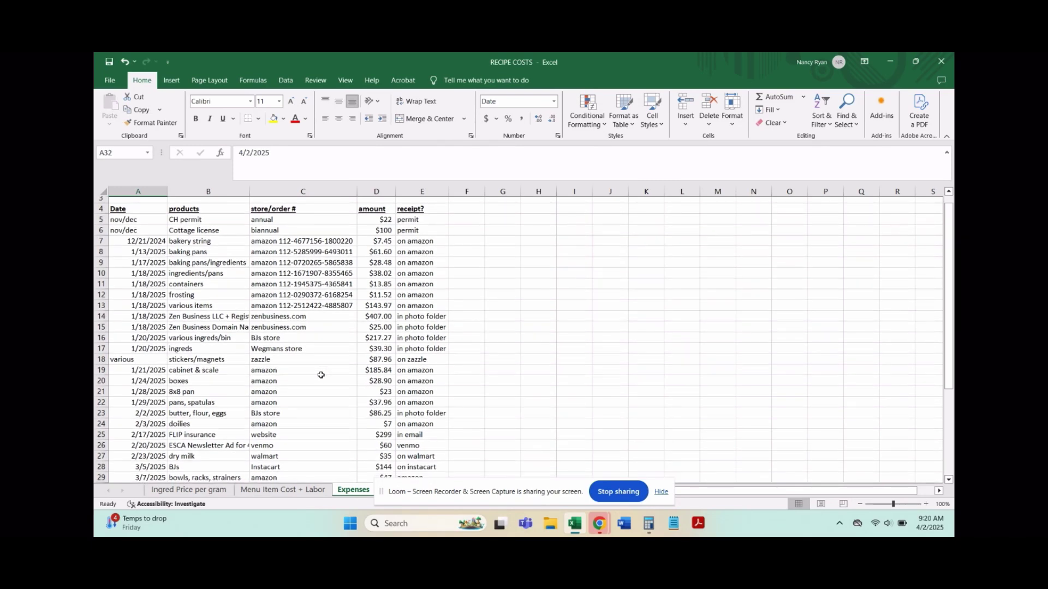
{"action": "left_click", "coordinate": [101, 353]}
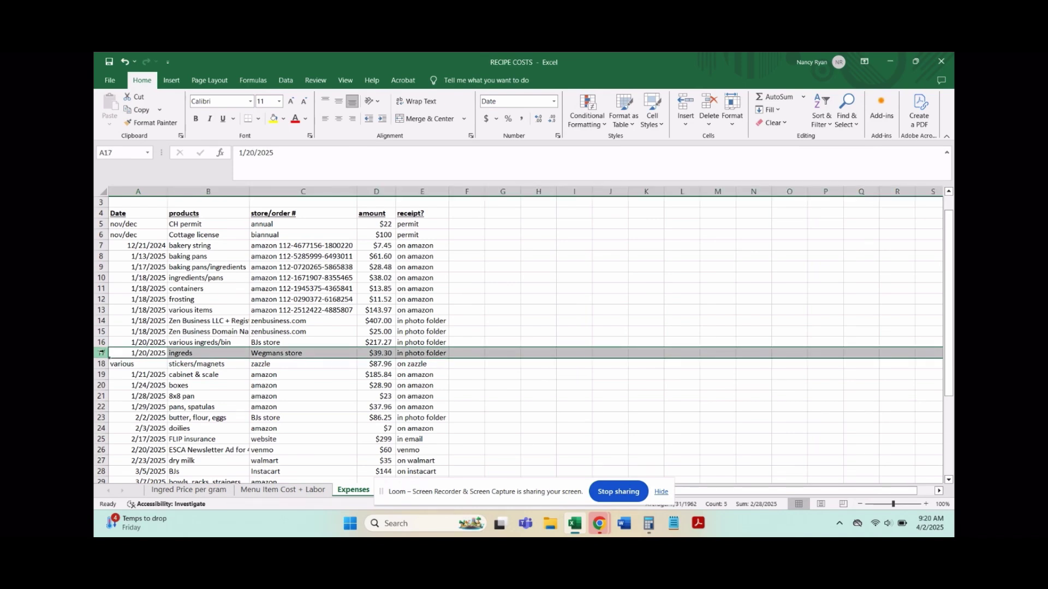
{"action": "left_click", "coordinate": [101, 321]}
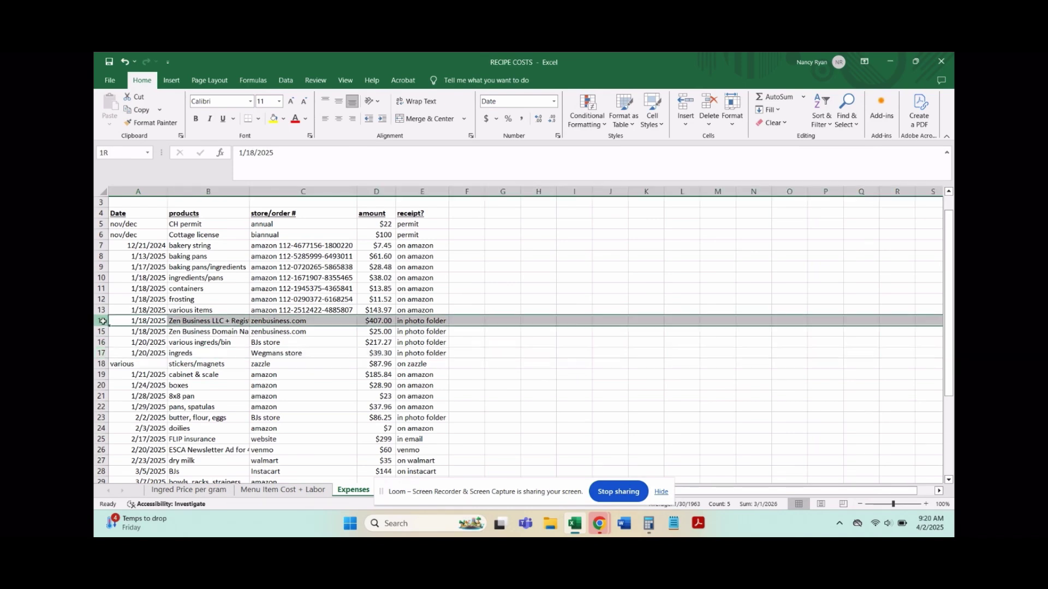
Review the remaining expense entries through the latest BJs store purchase and inspect the formula in the Total amount cell
{"action": "scroll", "coordinate": [296, 422], "scroll_direction": "down", "scroll_amount": 2}
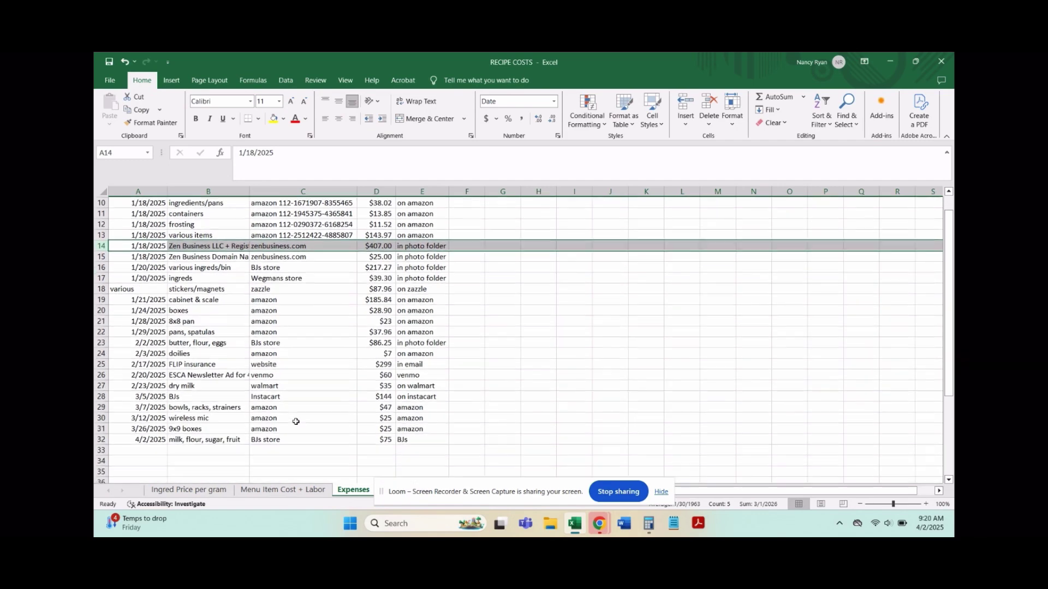
{"action": "scroll", "coordinate": [296, 422], "scroll_direction": "down", "scroll_amount": 2}
{"action": "scroll", "coordinate": [296, 421], "scroll_direction": "down", "scroll_amount": 1}
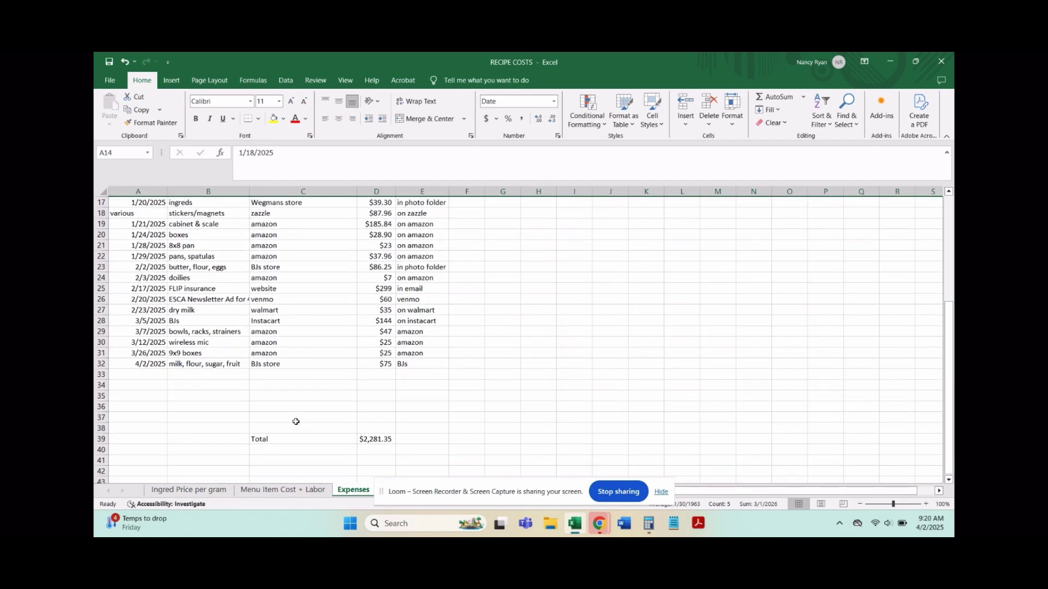
{"action": "left_click", "coordinate": [376, 439]}
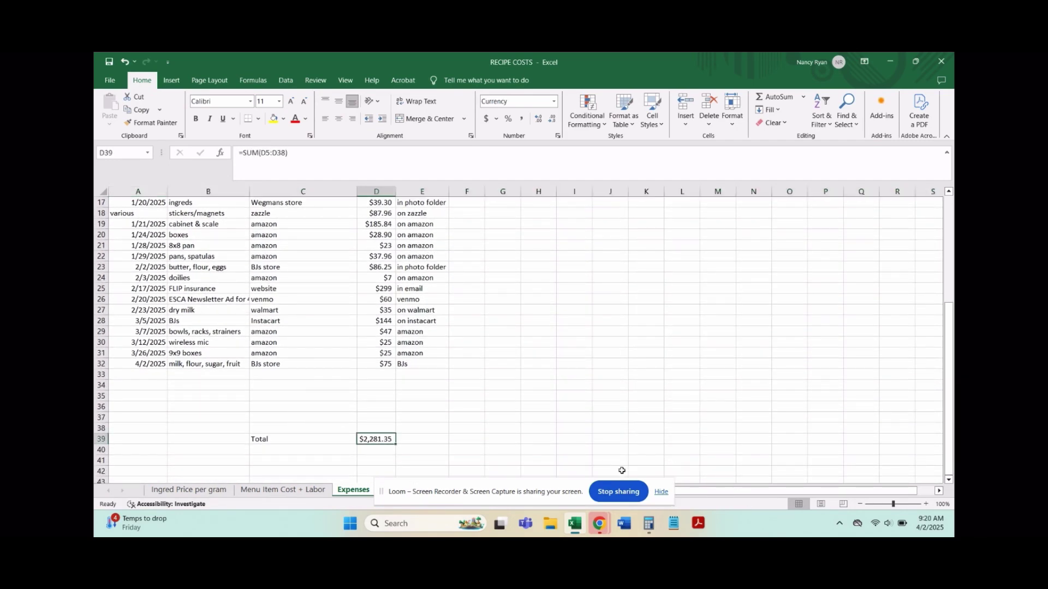